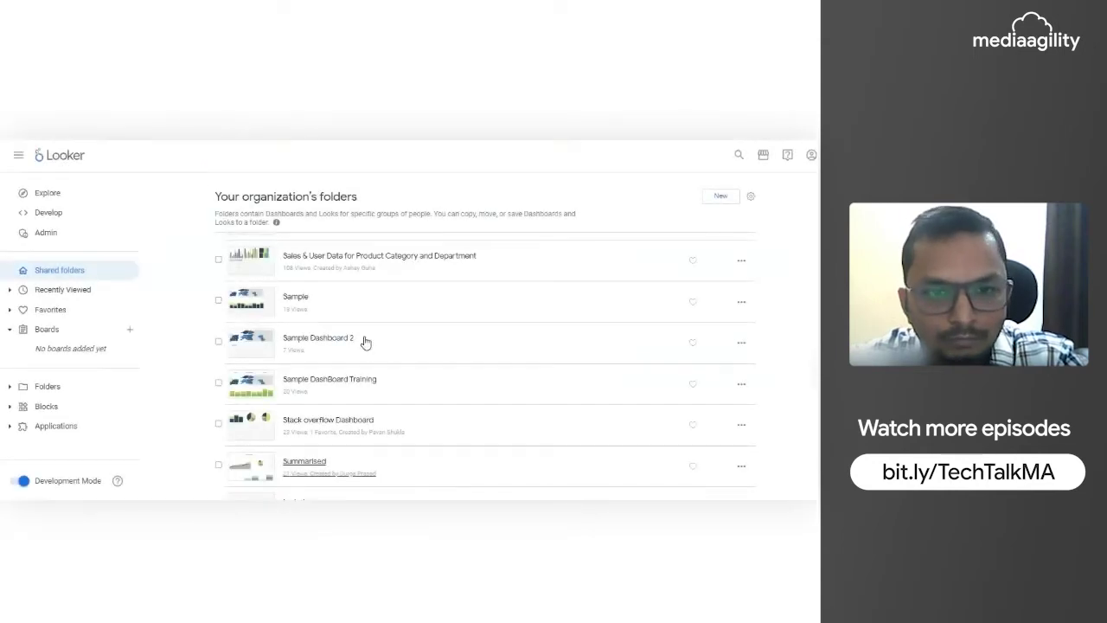
# Step: Go to Shared folders and scroll down to the Summarised dashboard in the list
pyautogui.click(366, 343)
pyautogui.scroll(-1, 388, 351)
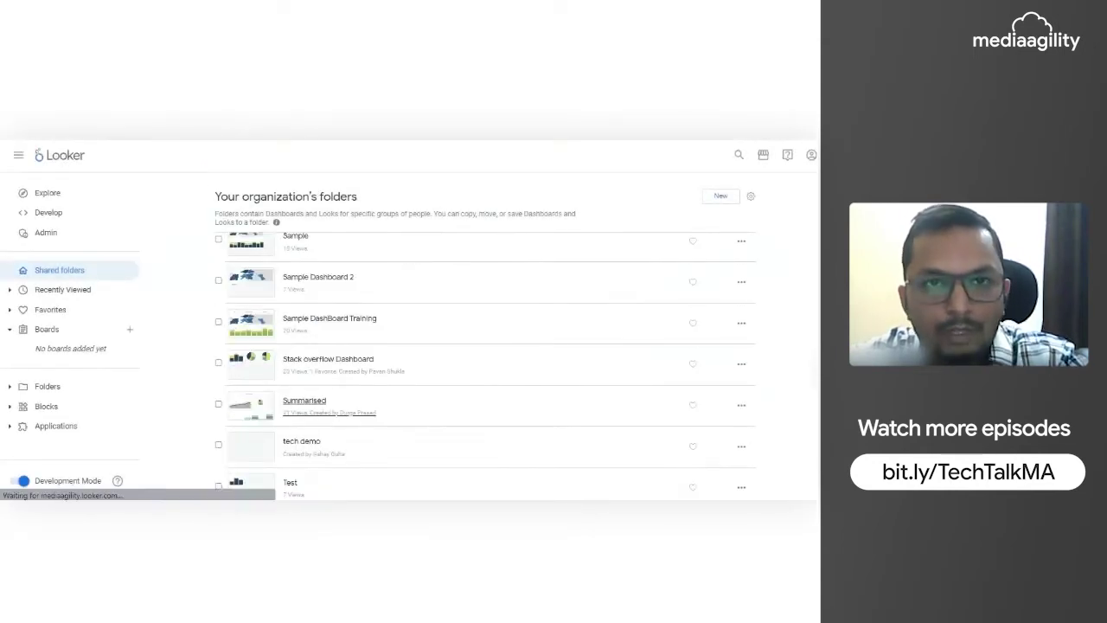
# Step: Open the Summarised dashboard and collapse the sidebar to widen it
pyautogui.click(305, 400)
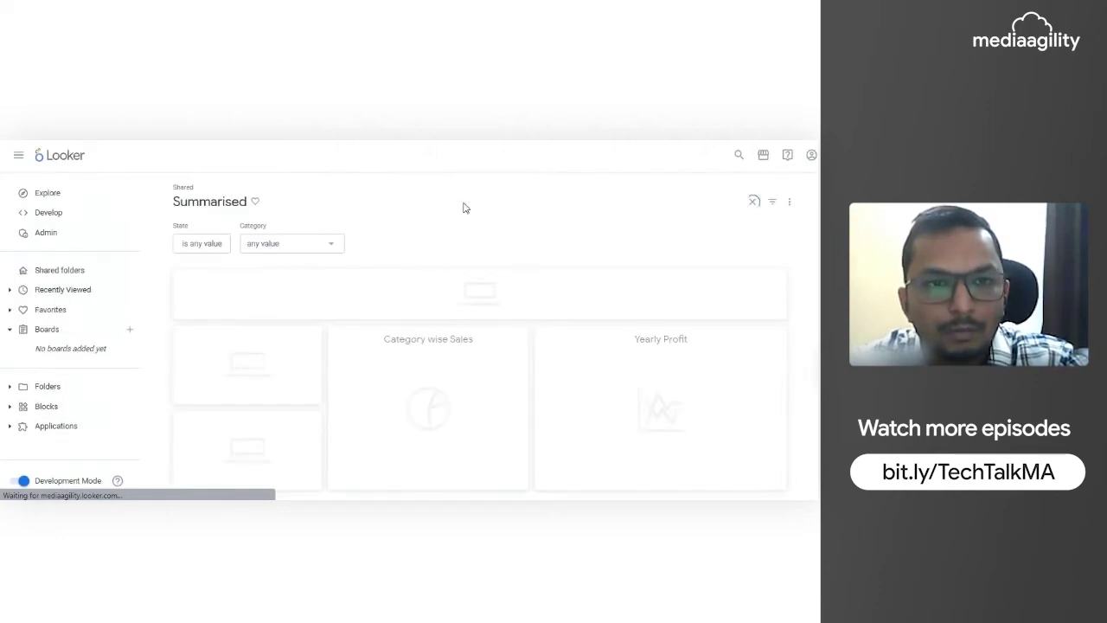
pyautogui.click(18, 155)
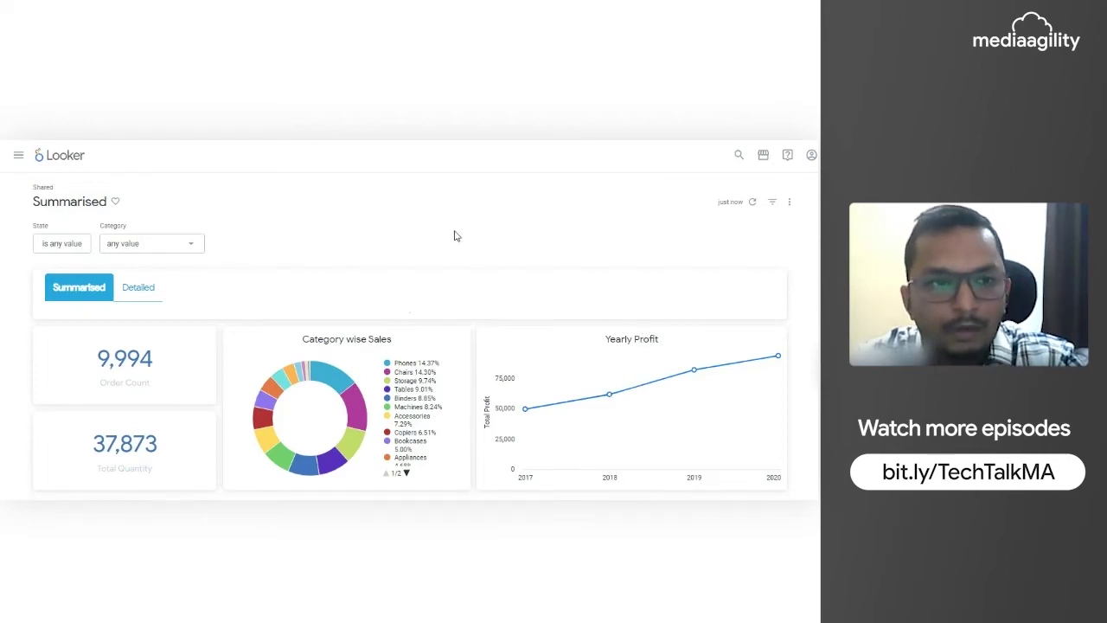
# Step: Set the State filter to Arizona and Category to Furniture, then update the dashboard
pyautogui.click(46, 248)
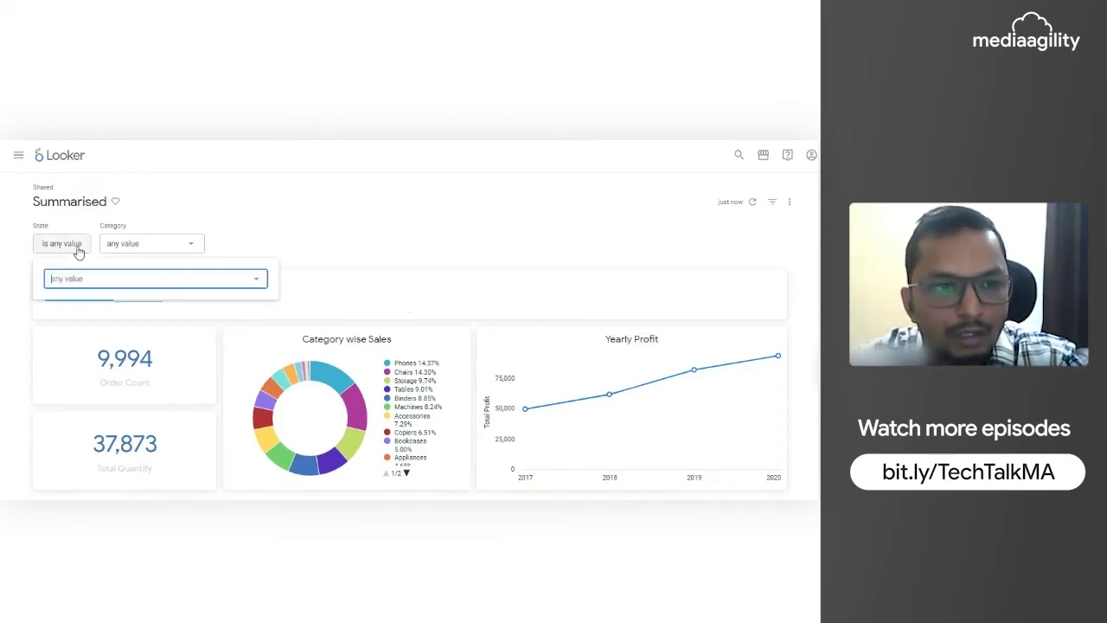
pyautogui.click(86, 282)
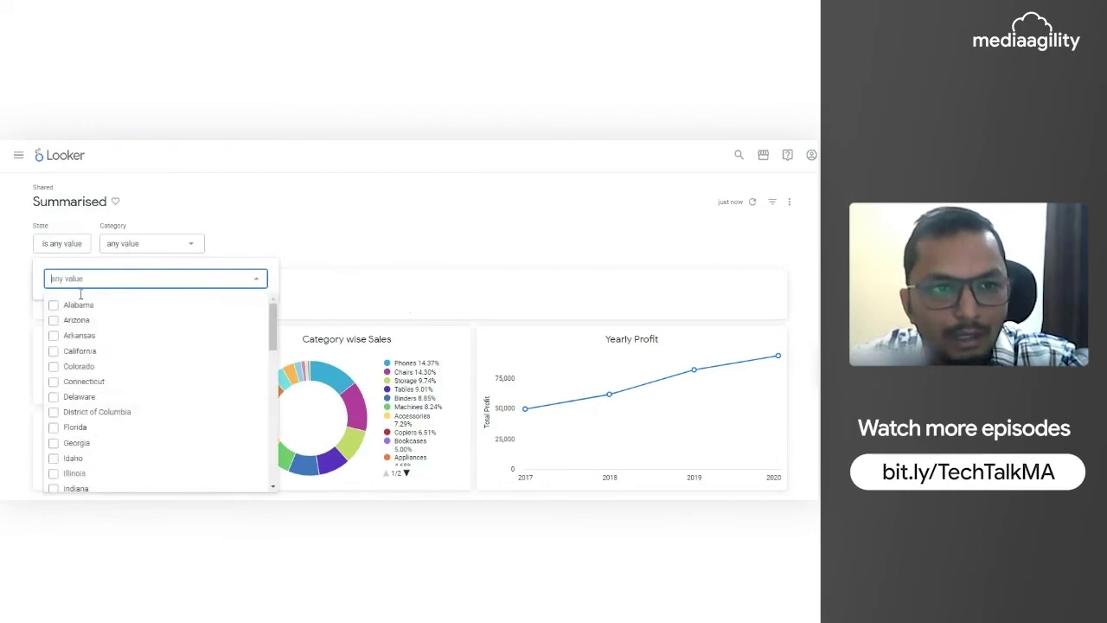
pyautogui.click(54, 324)
pyautogui.click(370, 237)
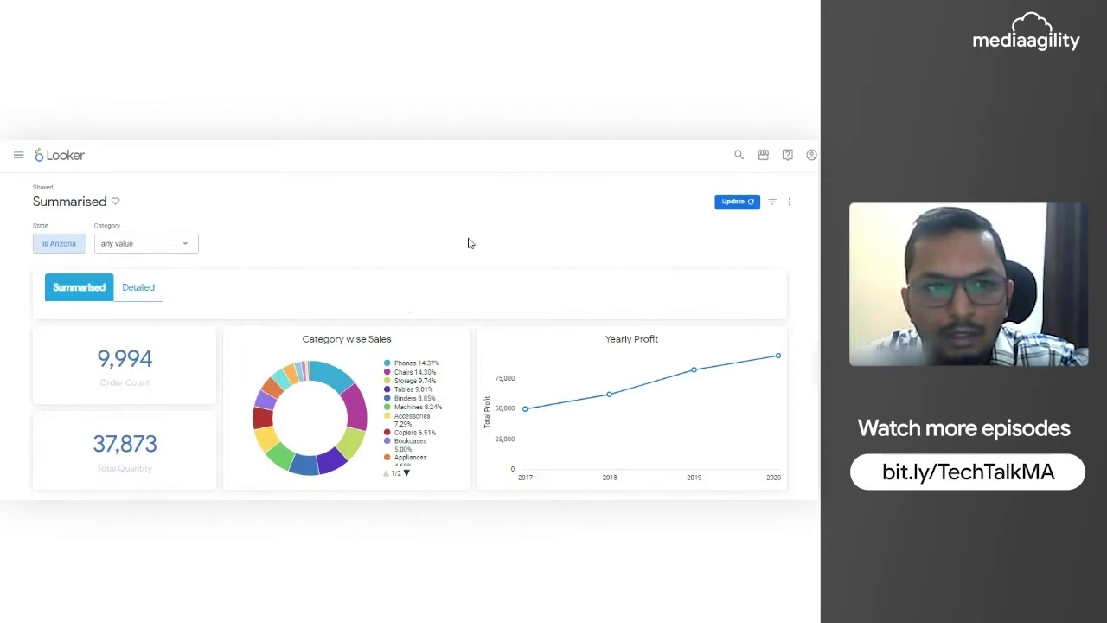
pyautogui.click(142, 244)
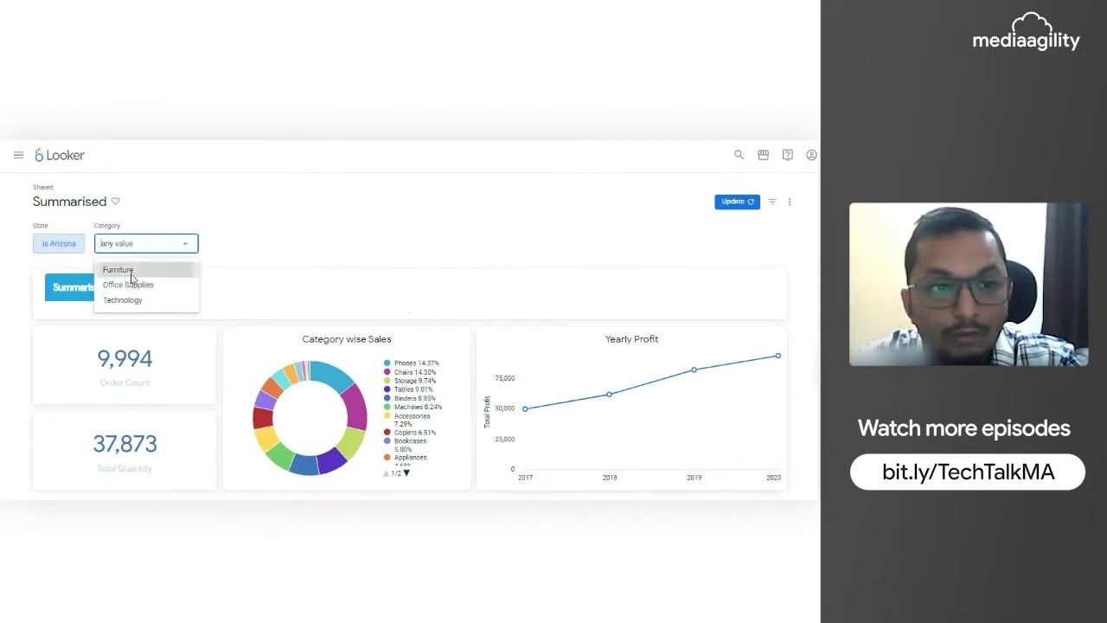
pyautogui.click(126, 270)
pyautogui.click(734, 203)
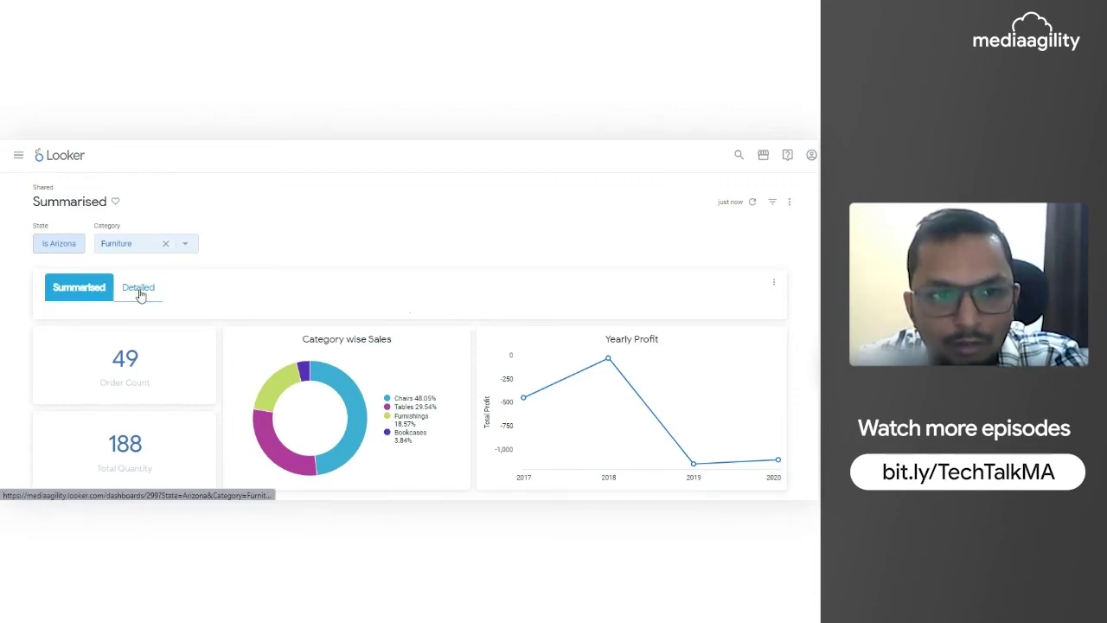
# Step: Follow the Detailed tab link with the Arizona and Furniture filters, then collapse the sidebar
pyautogui.click(139, 295)
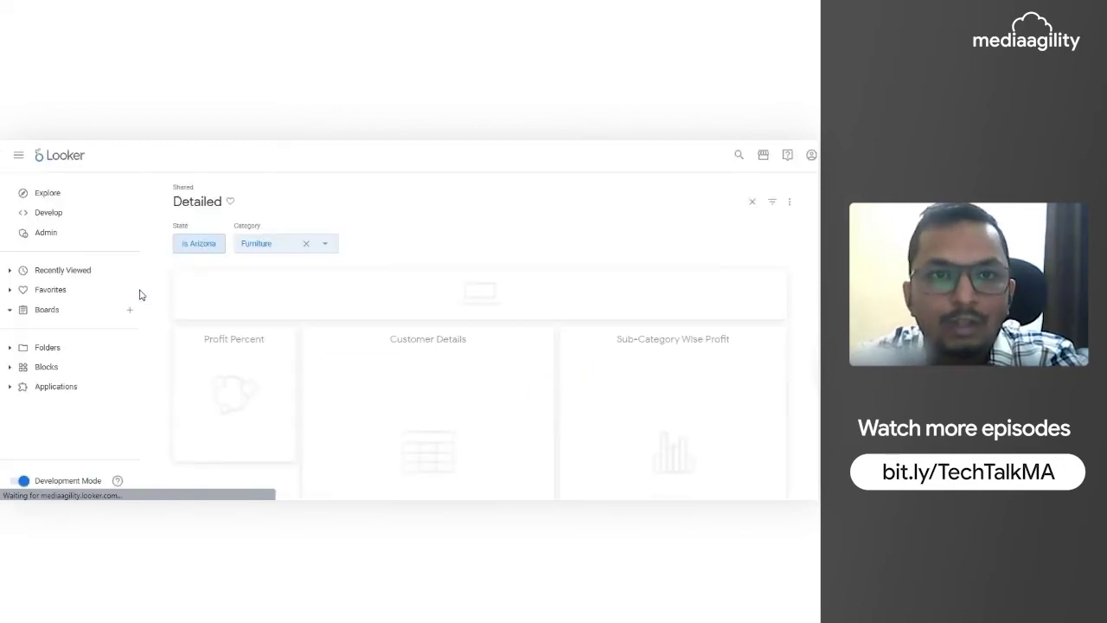
pyautogui.click(19, 155)
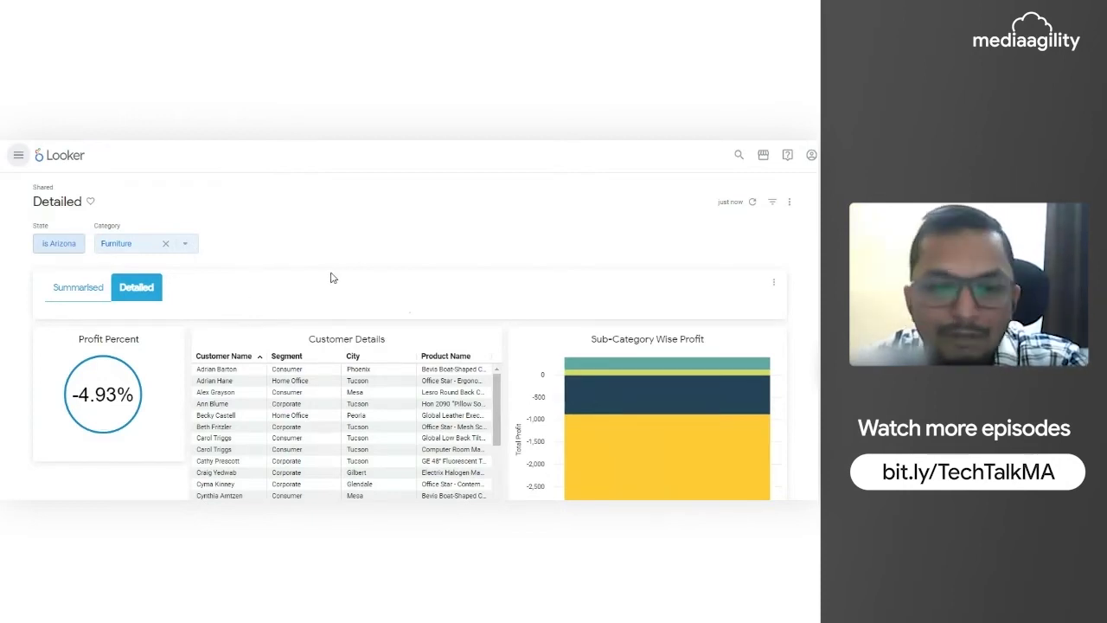
# Step: Remove the Furniture category filter, update, and go back via the Summarised tab link with Arizona kept
pyautogui.click(165, 243)
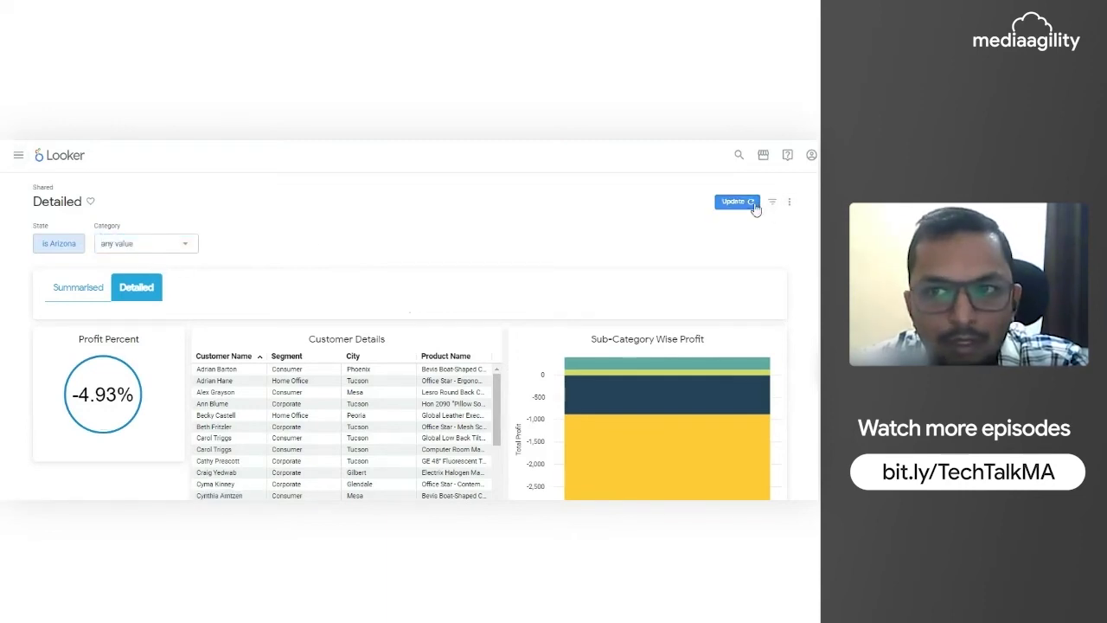
pyautogui.click(743, 201)
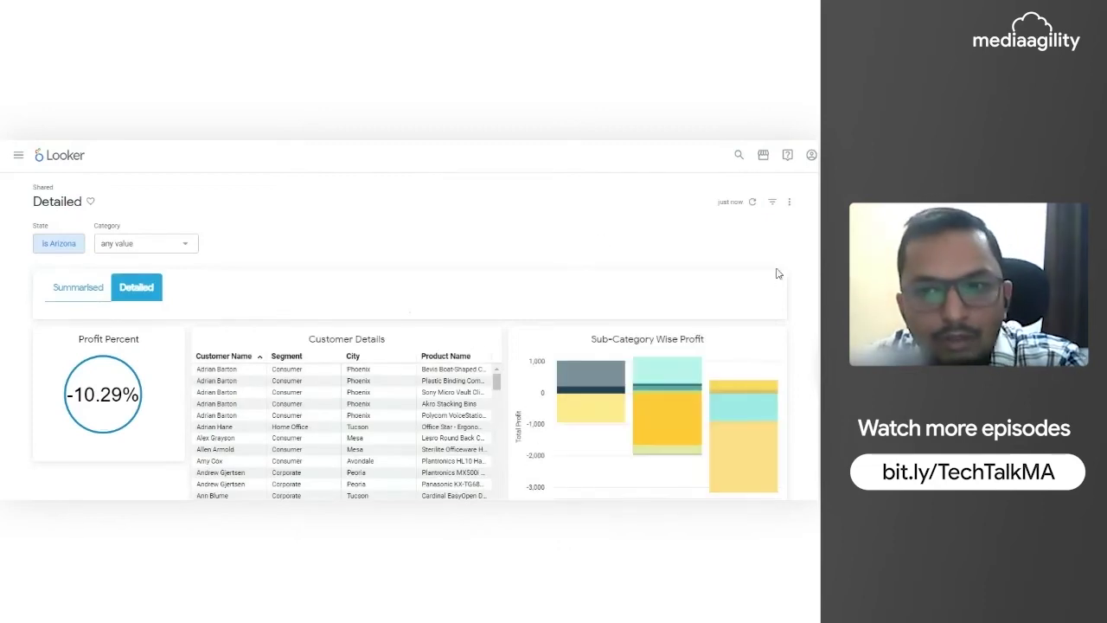
pyautogui.click(78, 293)
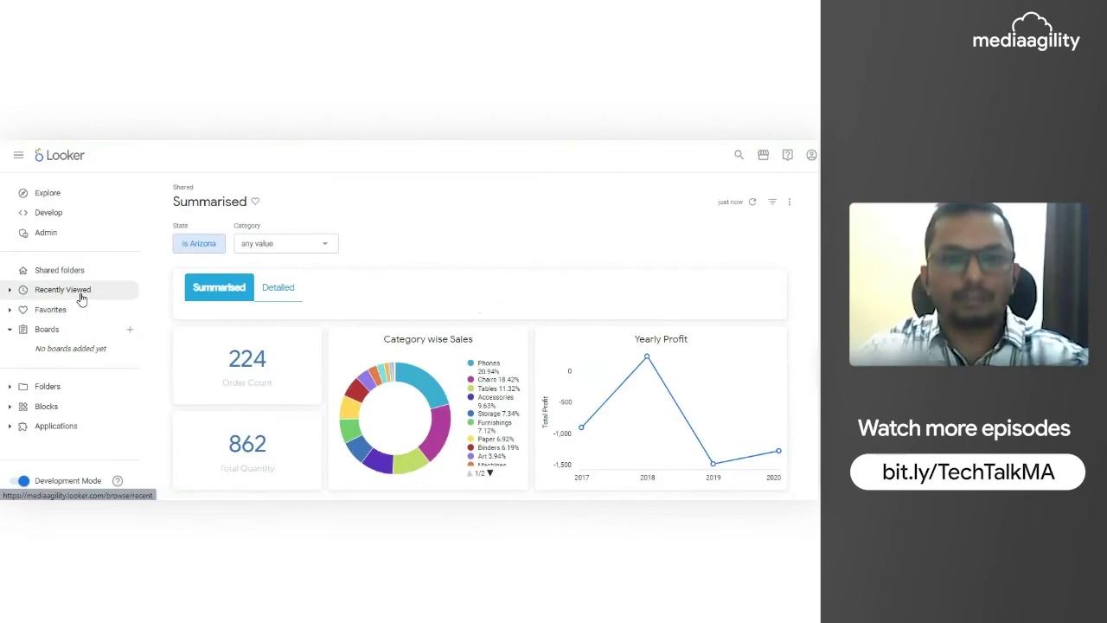
pyautogui.click(16, 153)
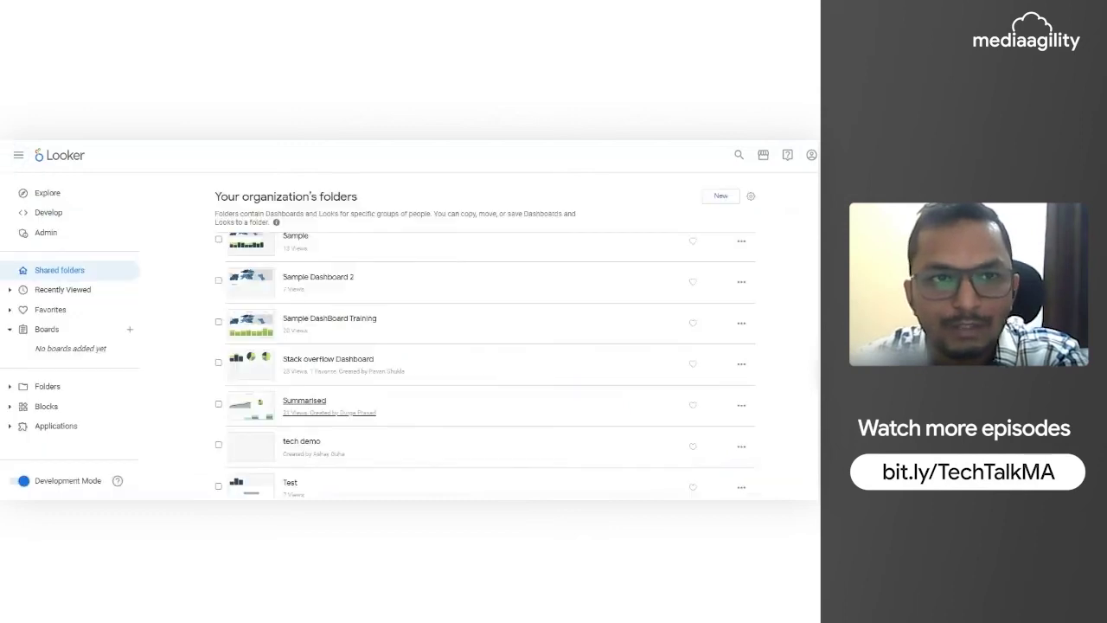
# Step: Open the Detailed dashboard directly from the Shared folders list, without filters
pyautogui.scroll(-1, 406, 378)
pyautogui.scroll(-5, 377, 381)
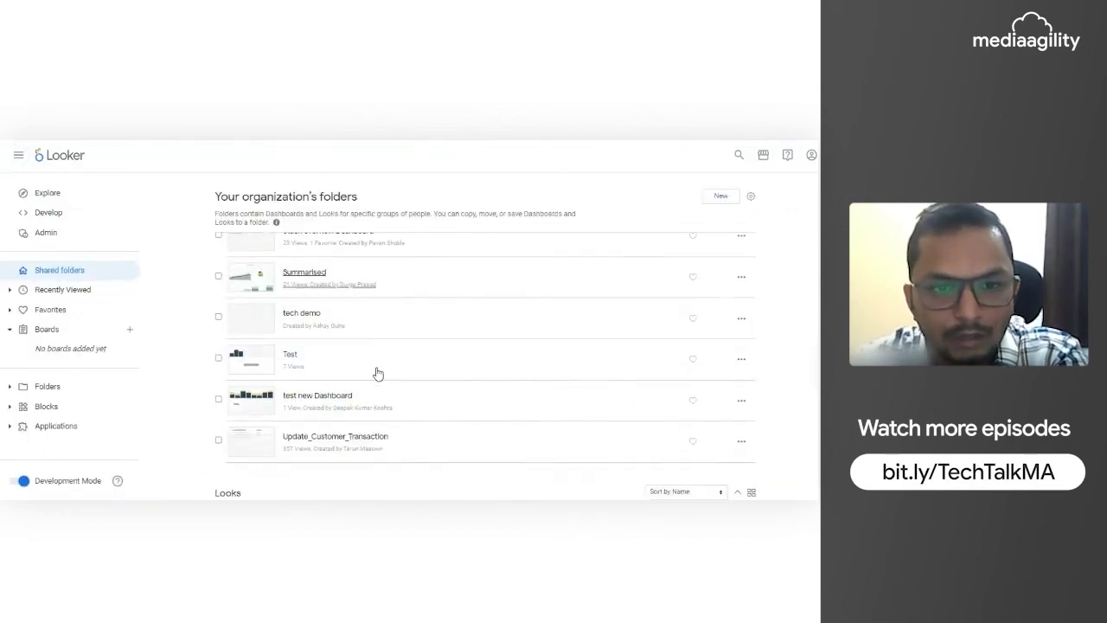
pyautogui.scroll(8, 375, 371)
pyautogui.scroll(5, 341, 356)
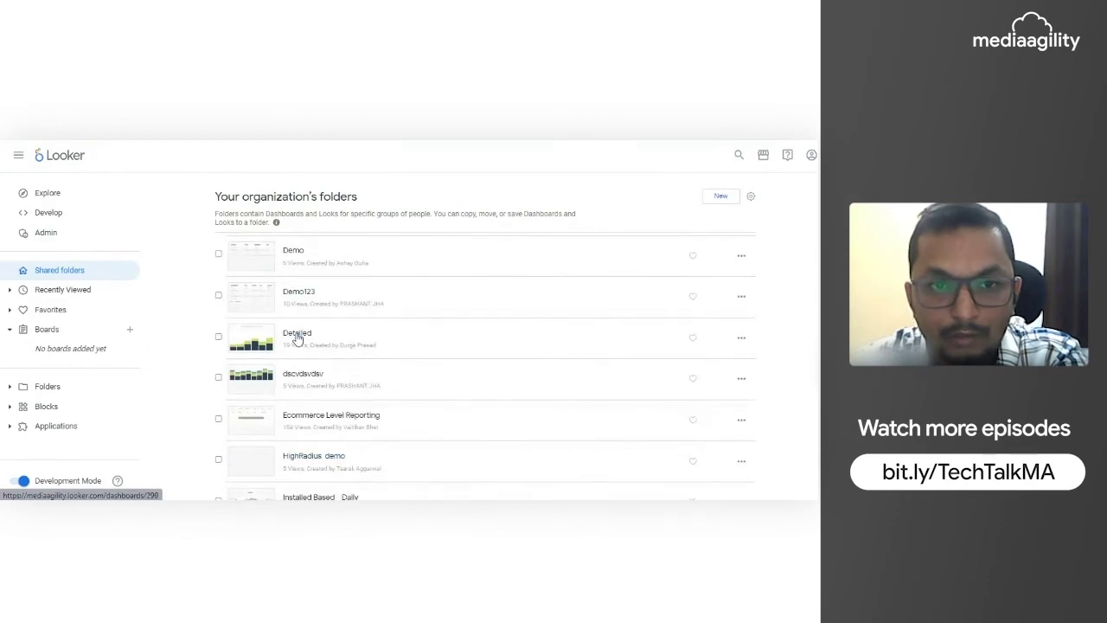
pyautogui.click(323, 336)
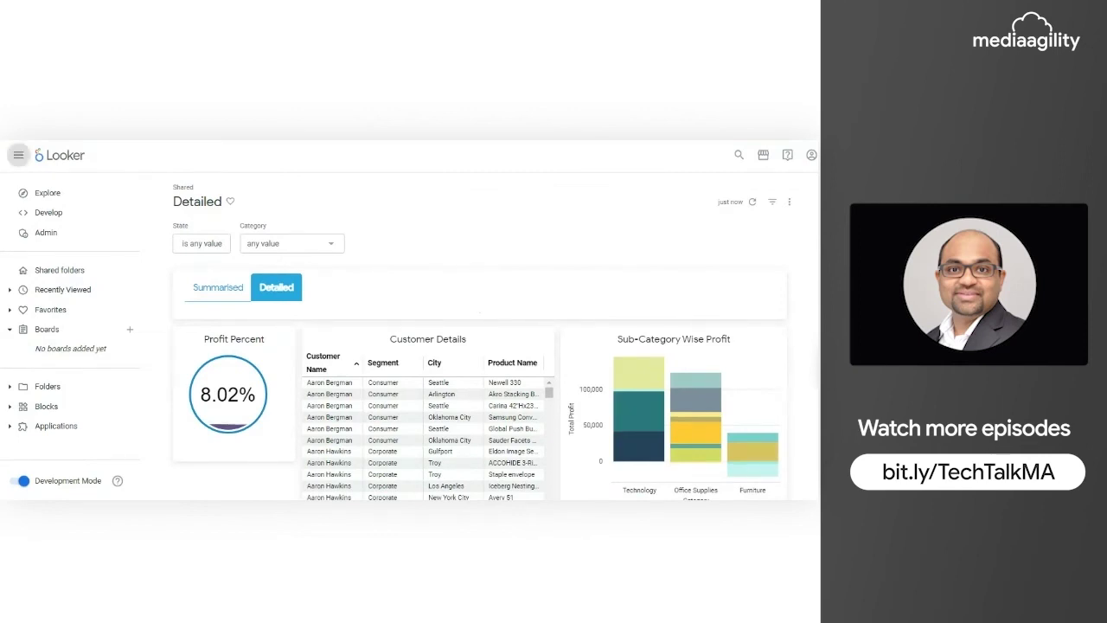
# Step: Collapse the sidebar and review the Arizona-filtered Summarised charts showing 224 orders and 862 units
pyautogui.click(18, 155)
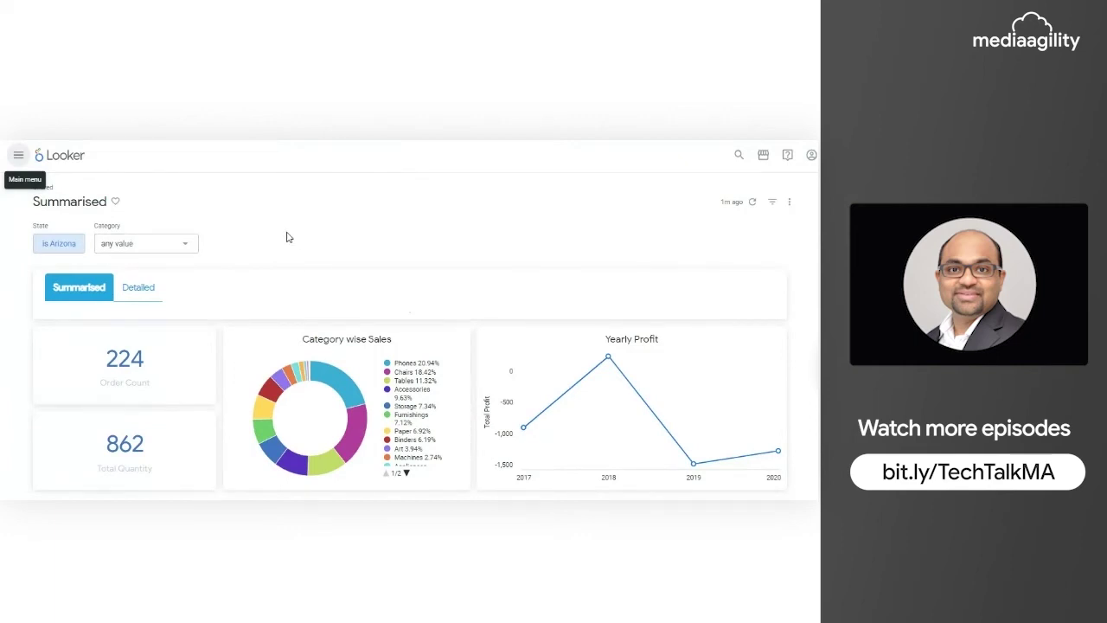
pyautogui.moveTo(342, 387)
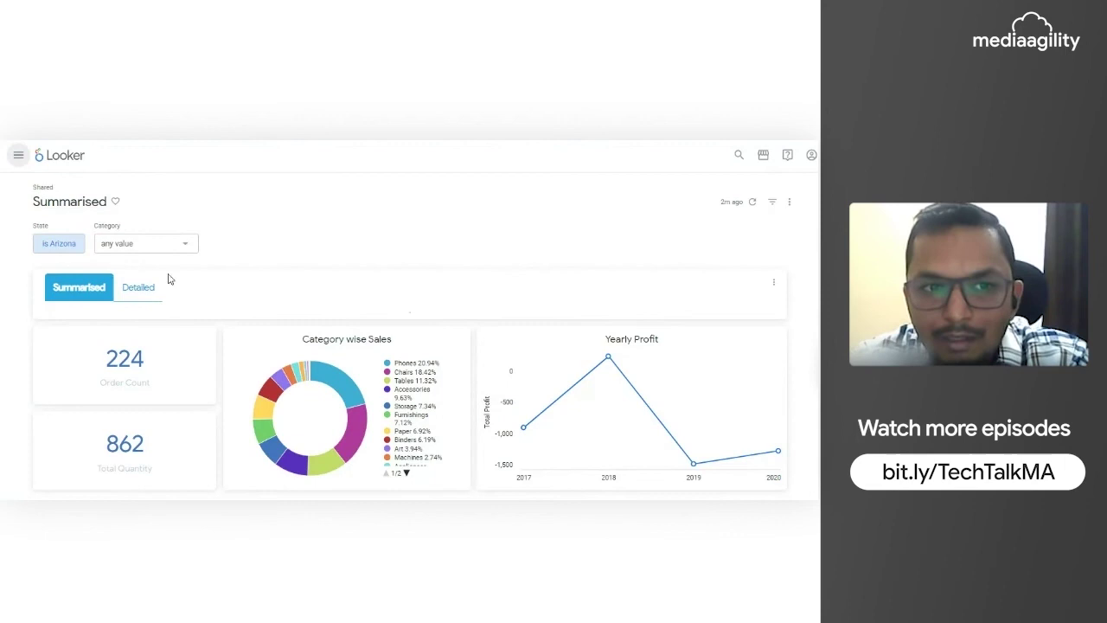
pyautogui.moveTo(601, 379)
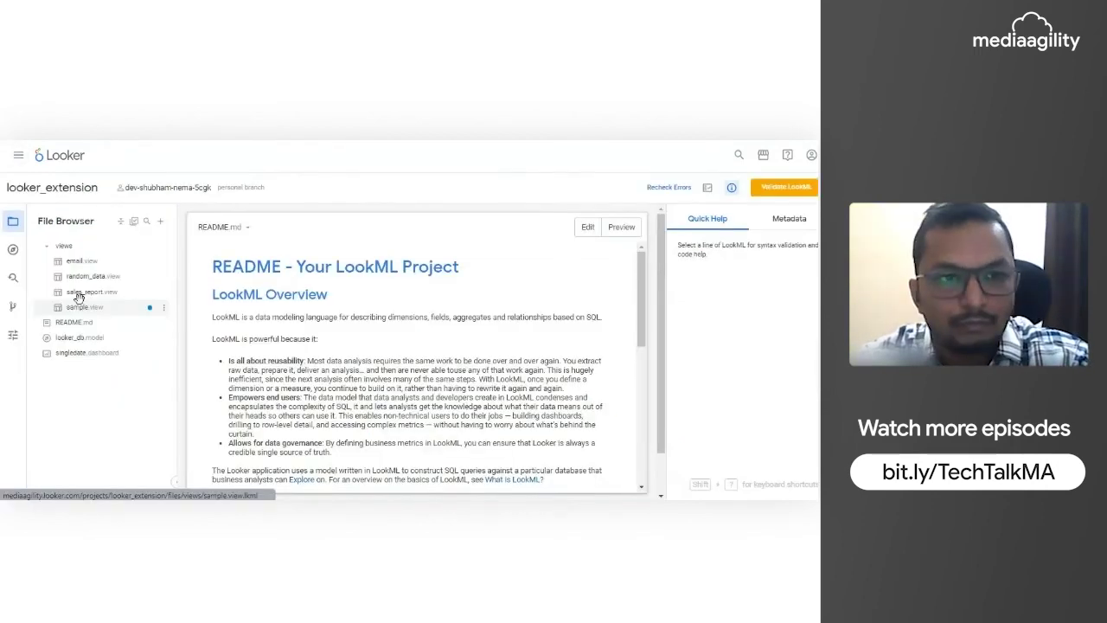
# Step: Open sample.view in the LookML project and highlight the dummy dimension's HTML tab-link code near line 189
pyautogui.click(83, 306)
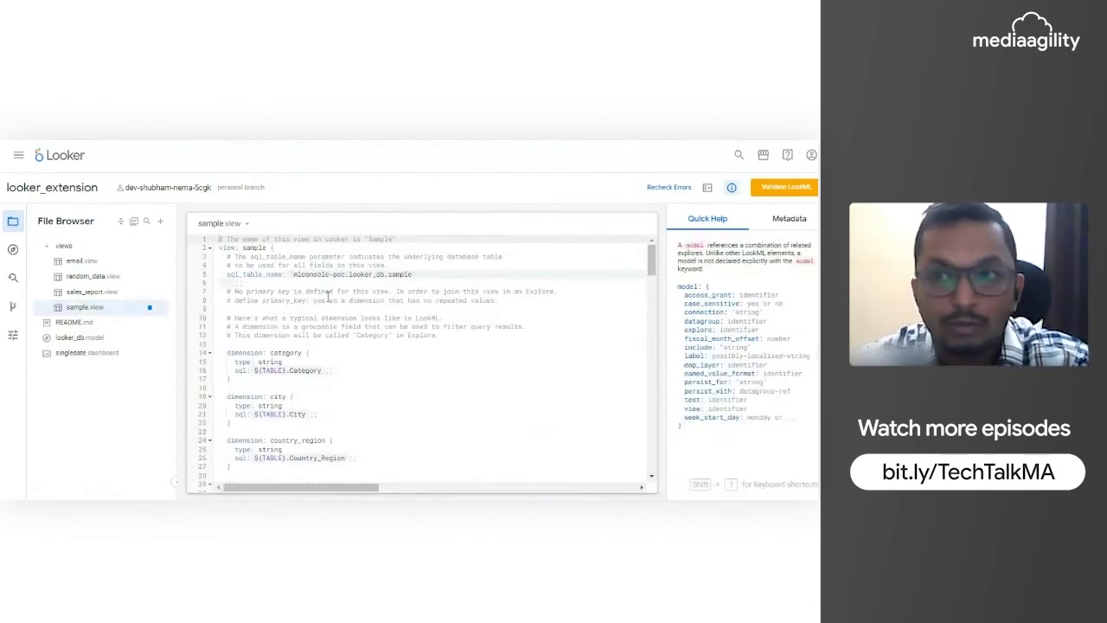
pyautogui.scroll(-8, 397, 302)
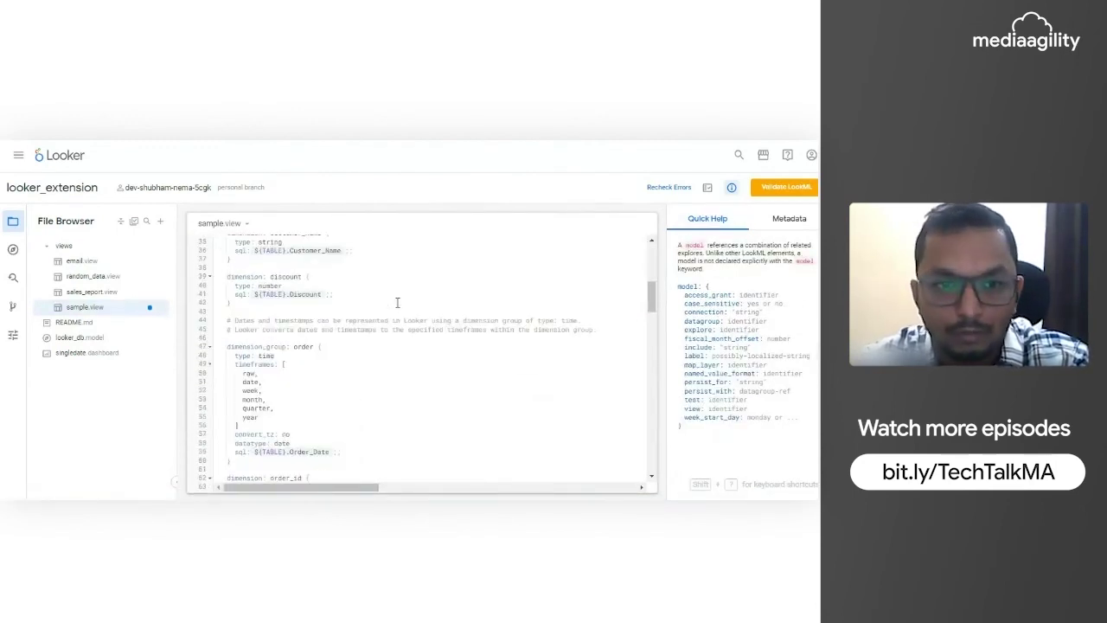
pyautogui.scroll(-20, 396, 302)
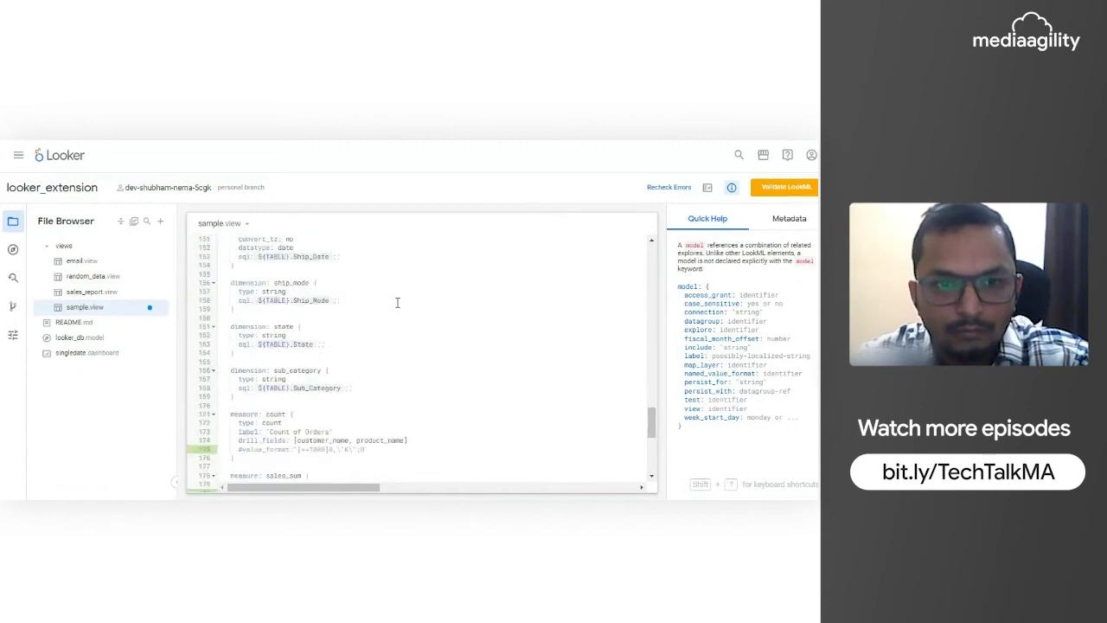
pyautogui.scroll(-8, 396, 302)
pyautogui.hotkey('ctrl', 'shift', 'f')
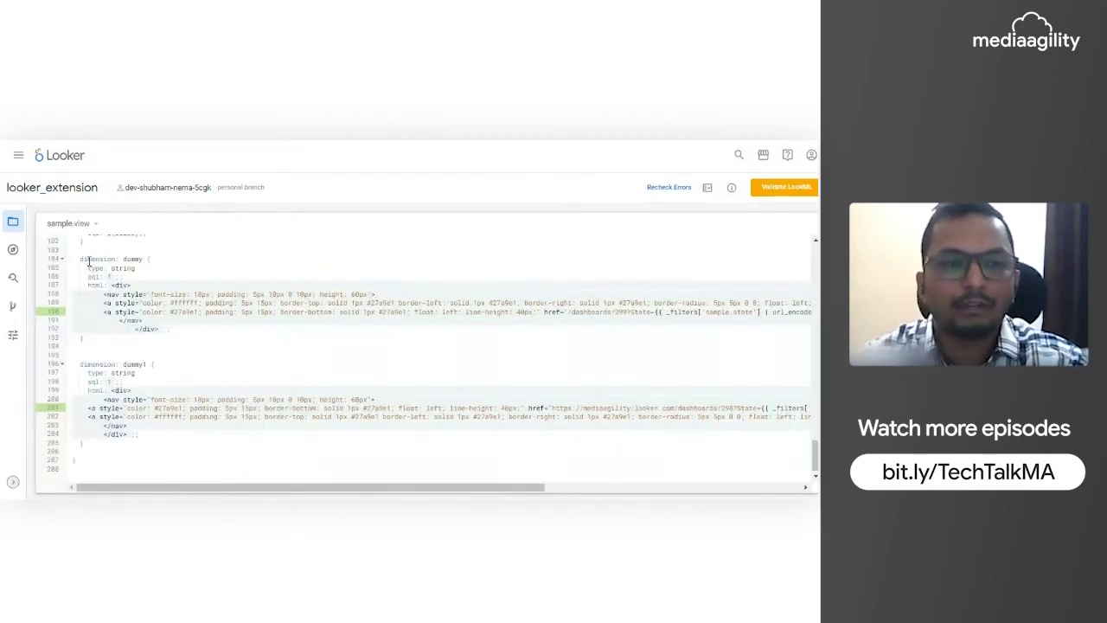
pyautogui.moveTo(79, 258); pyautogui.dragTo(170, 259)
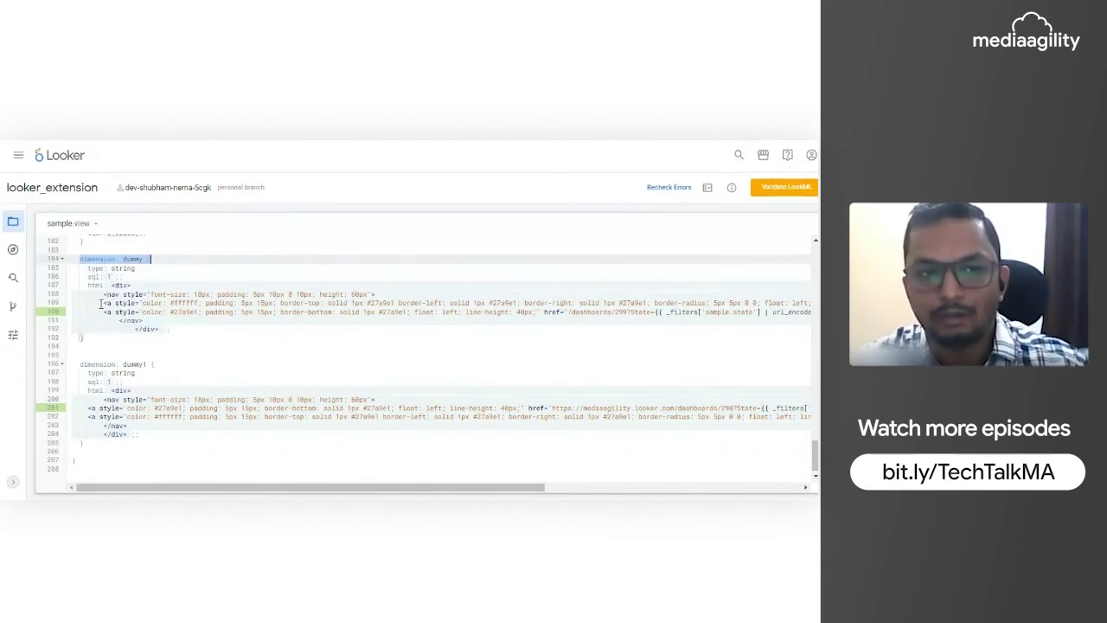
pyautogui.moveTo(101, 304); pyautogui.dragTo(169, 303)
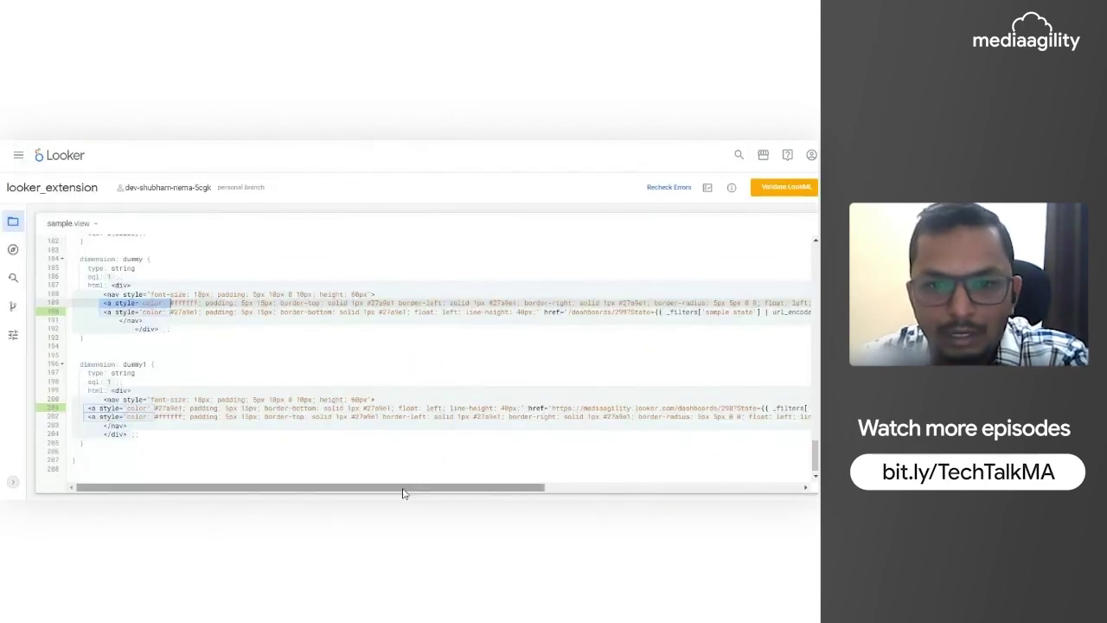
pyautogui.moveTo(406, 490); pyautogui.dragTo(552, 488)
pyautogui.moveTo(338, 311); pyautogui.dragTo(628, 306)
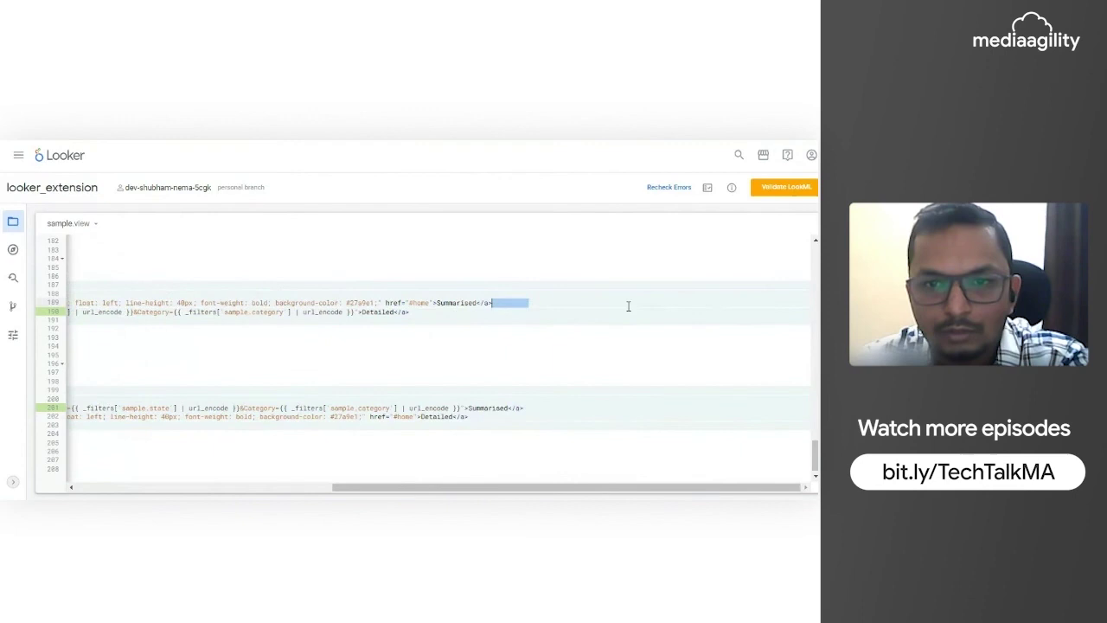
pyautogui.click(415, 314)
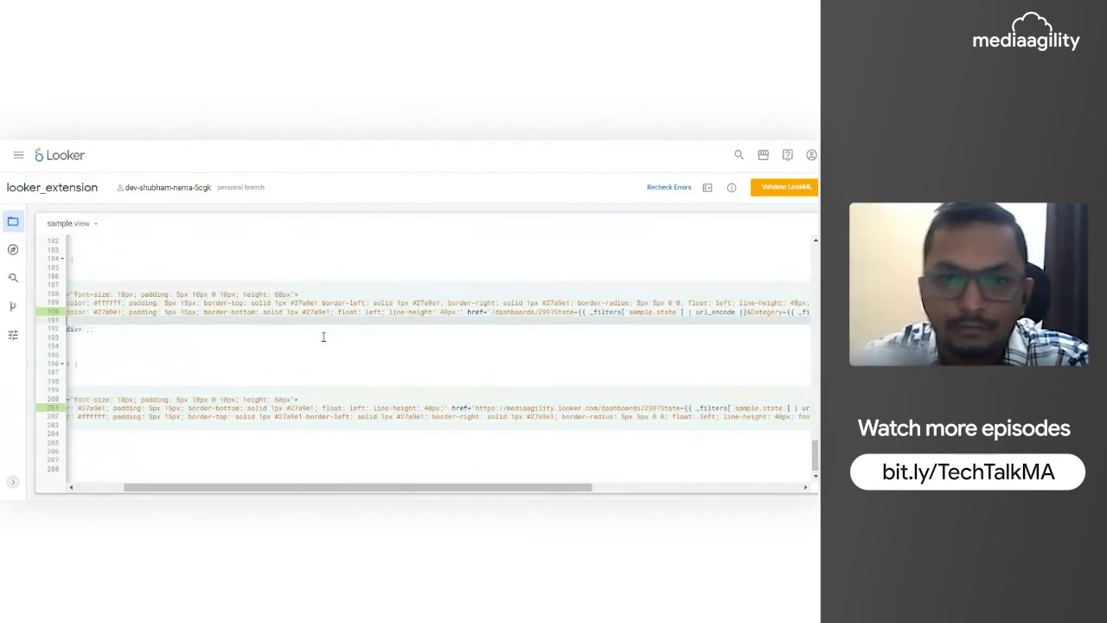
pyautogui.moveTo(467, 311); pyautogui.dragTo(601, 311)
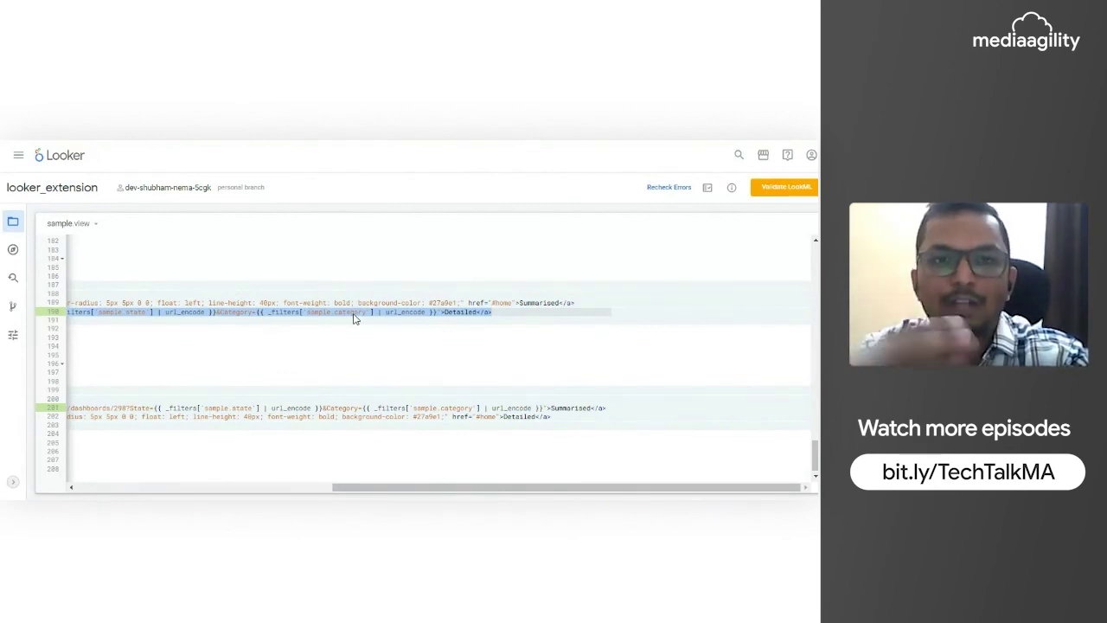
pyautogui.hscroll(-5, 352, 318)
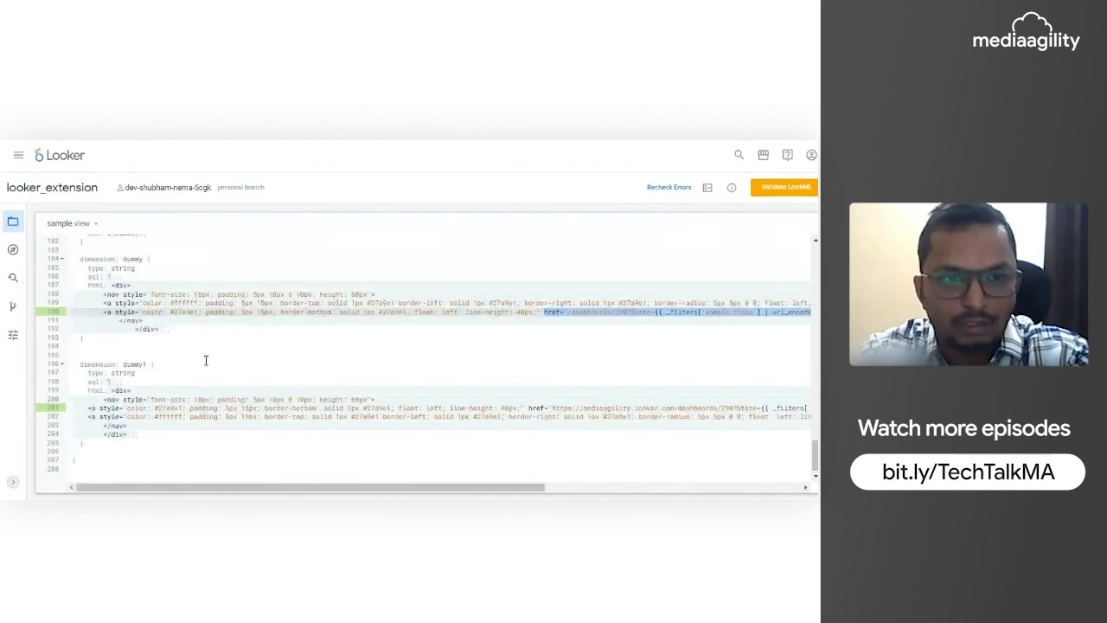